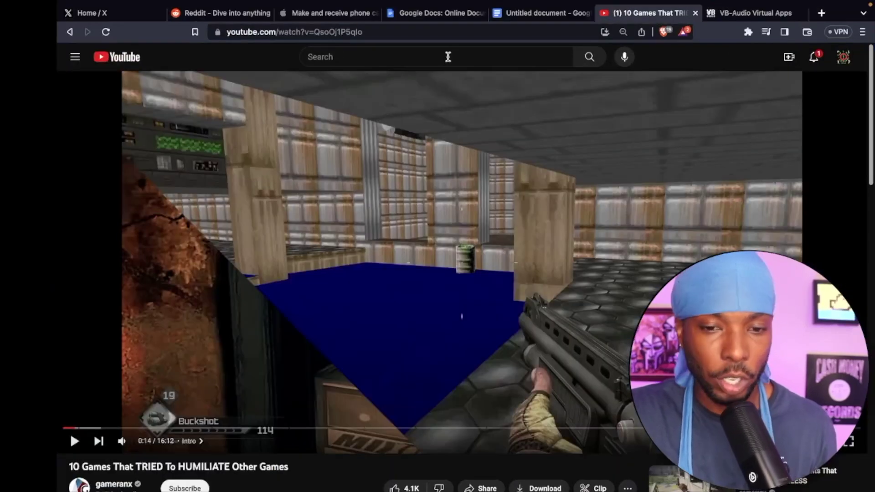
Step: Play the YouTube game video for a few seconds, pause it, and switch to OBS Studio
key("space")
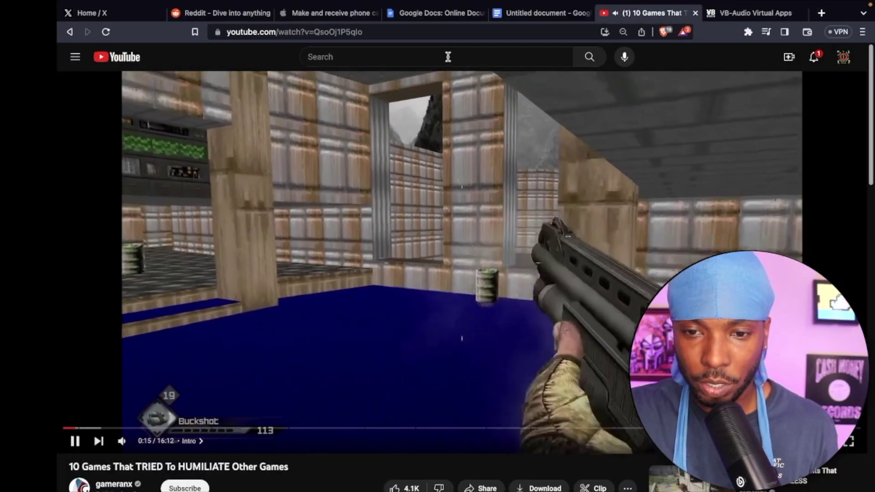
key("space")
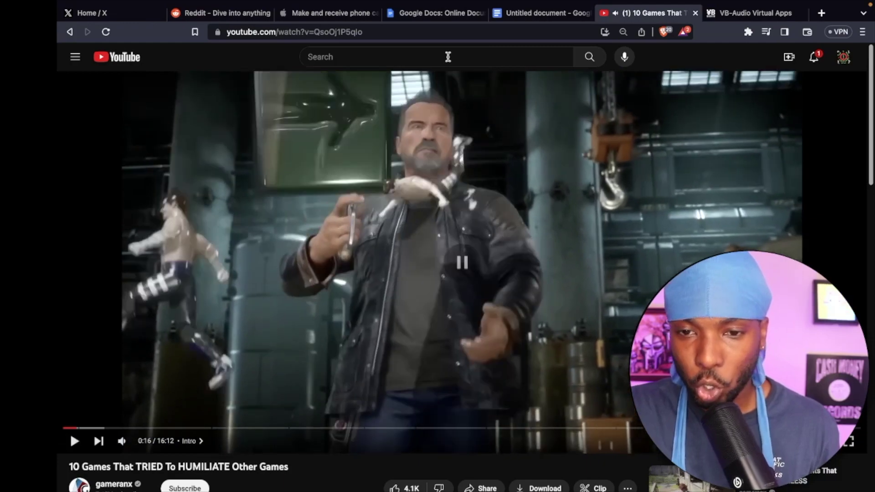
key("ctrl+Up")
left_click(344, 49)
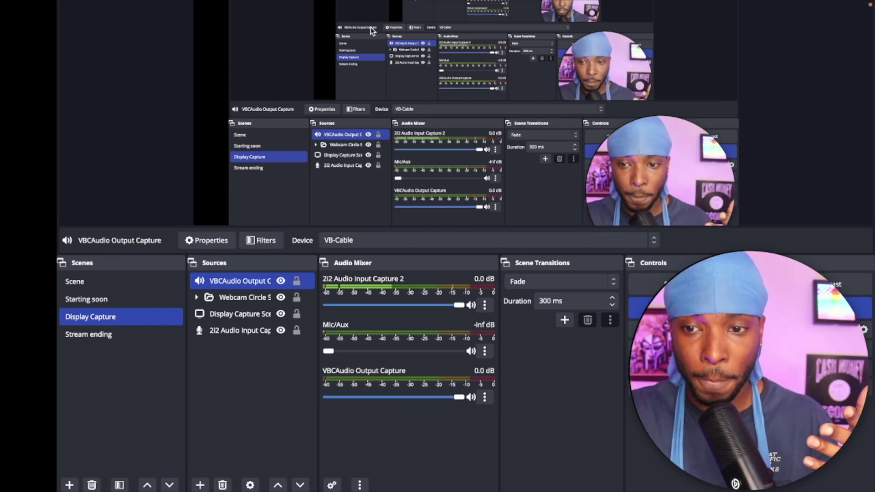
mouse_move(467, 482)
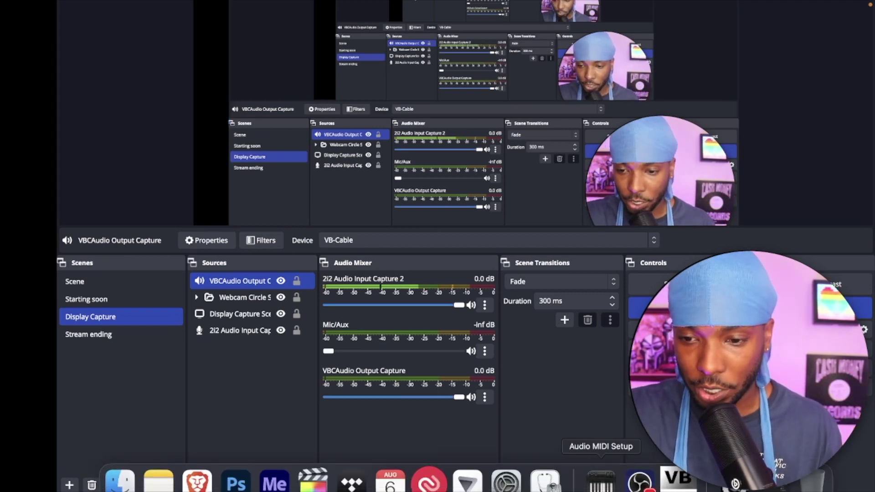
Step: Set the Multi-Output Device as the Mac's sound output in Audio MIDI Setup
left_click(602, 482)
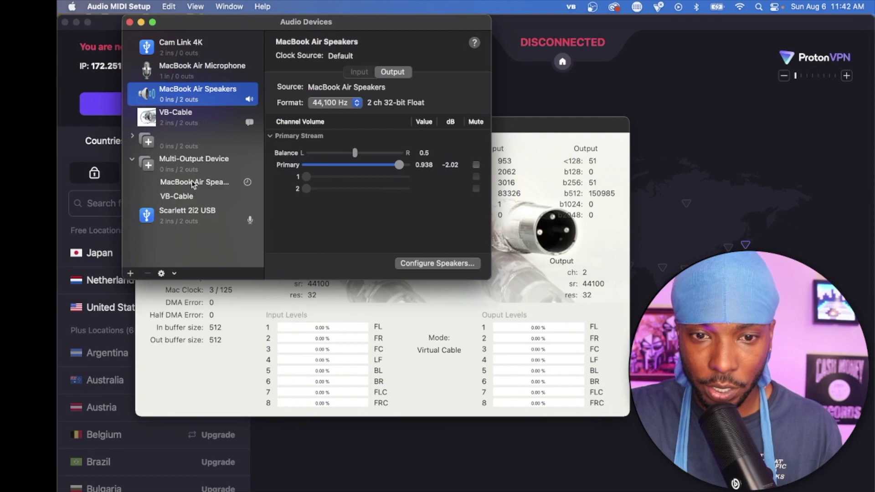
left_click(199, 164)
right_click(199, 164)
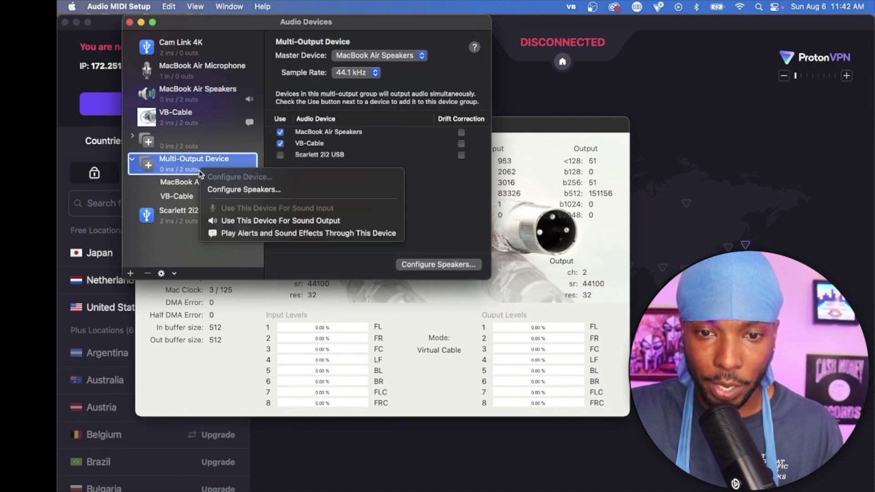
left_click(287, 221)
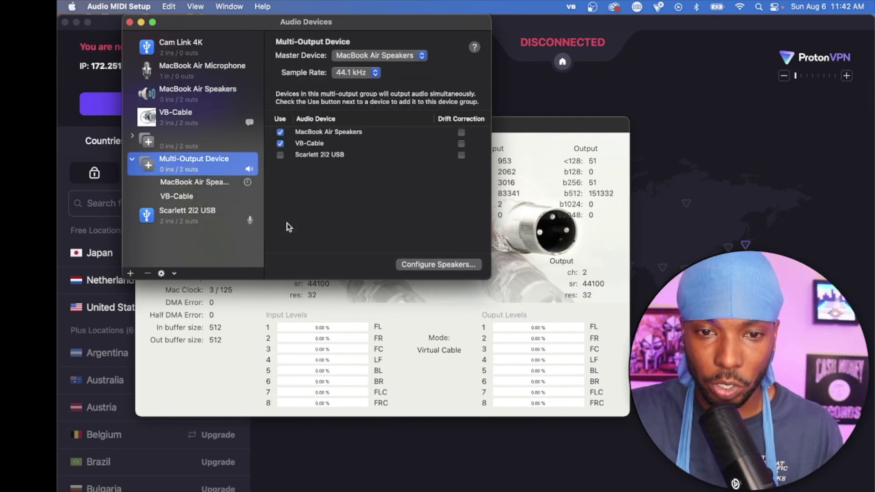
Step: Go back to the YouTube desktop and play the video briefly
key("ctrl+Up")
left_click(479, 38)
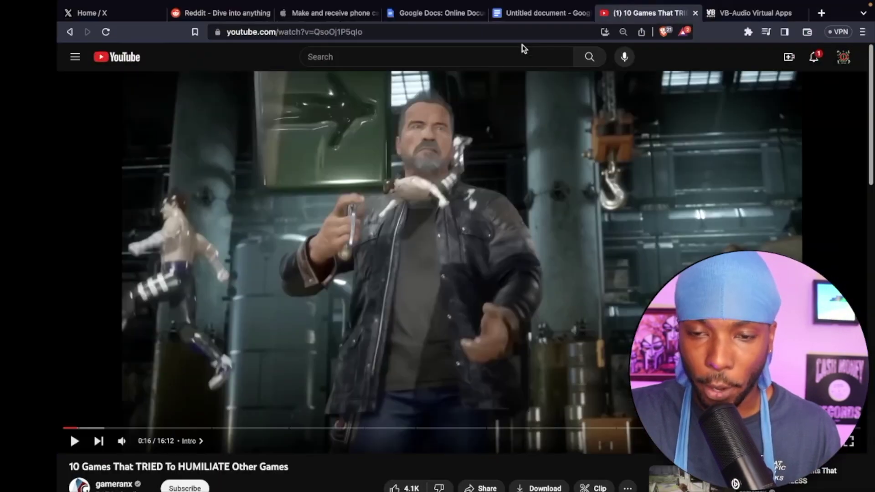
key("space")
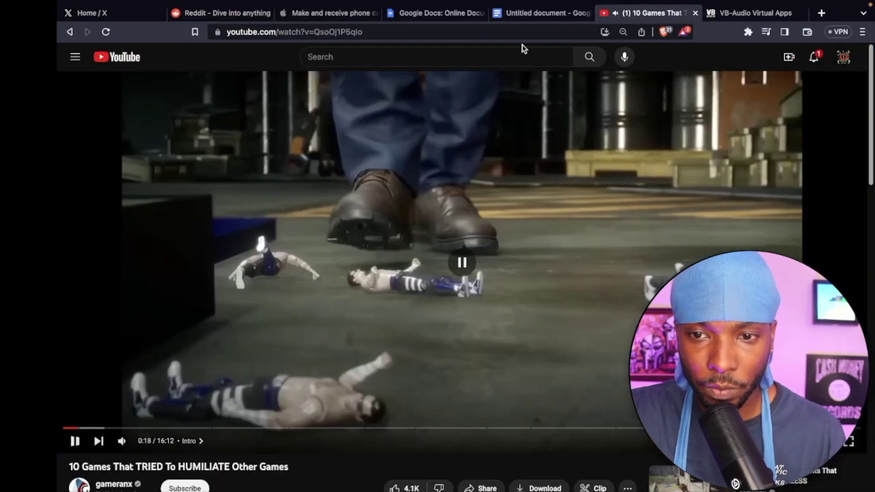
Step: Switch to the Google Docs notes and highlight the document title
key("ctrl+Left")
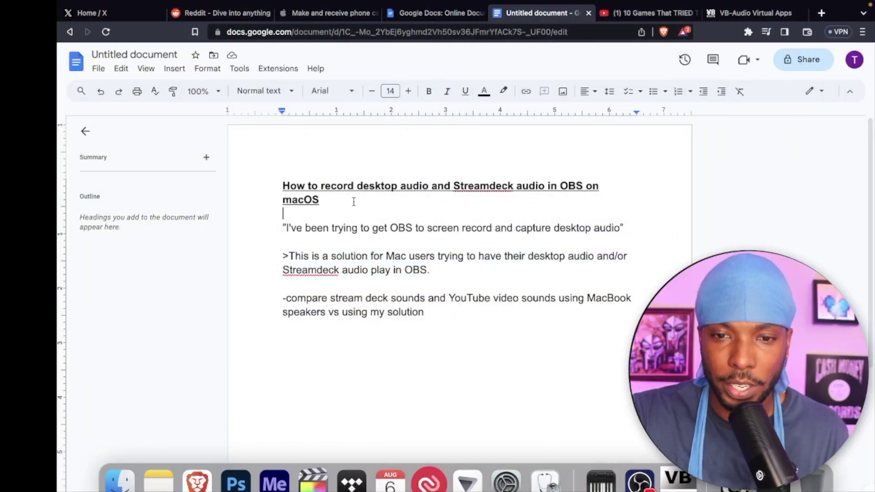
left_click_drag(322, 200, 289, 187)
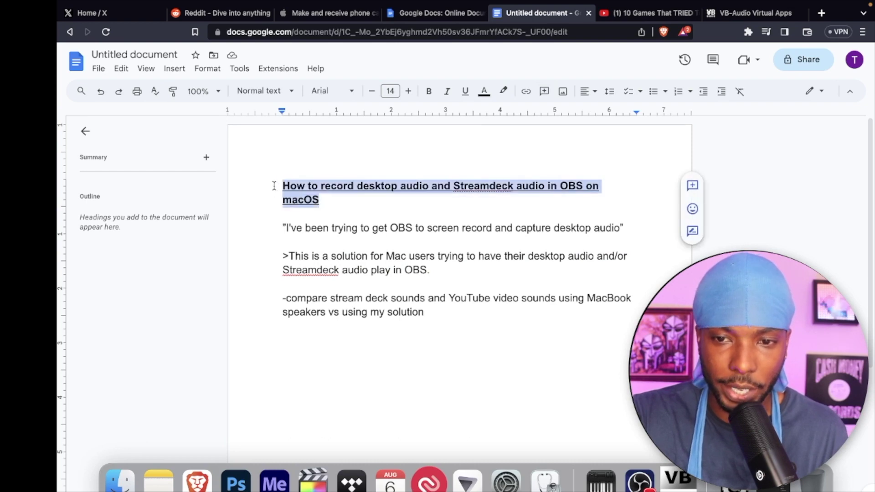
left_click(520, 205)
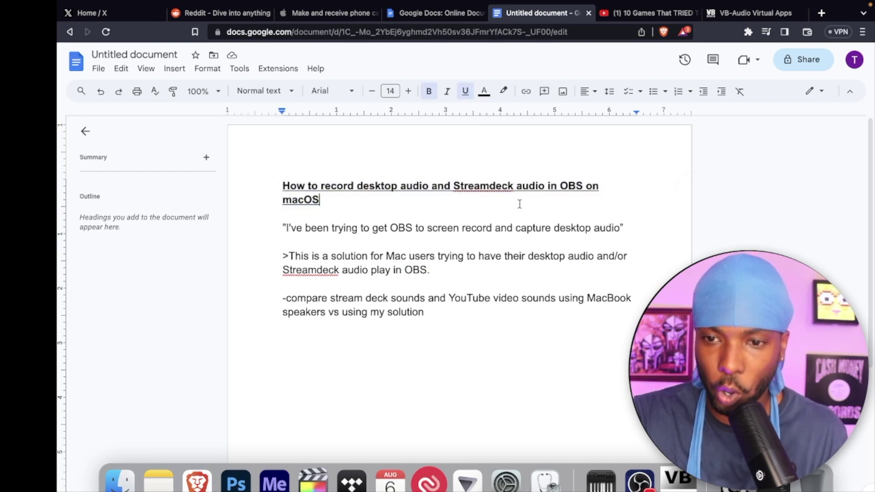
Step: Highlight the quoted complaint line and the solution paragraph, then bring up Spotlight
left_click(627, 229)
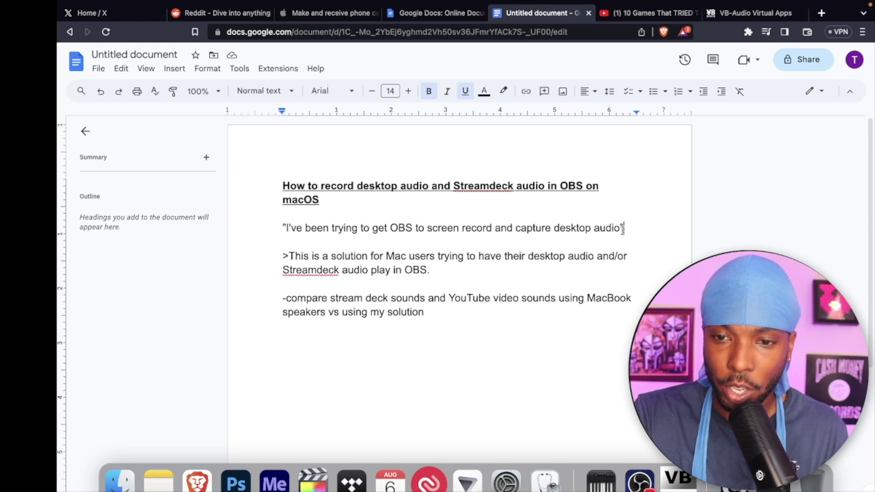
left_click_drag(624, 229, 306, 214)
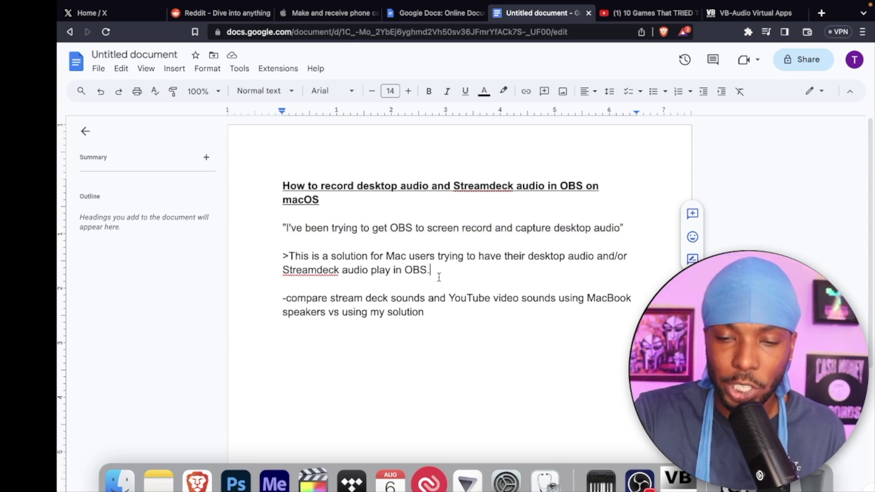
left_click_drag(432, 270, 248, 237)
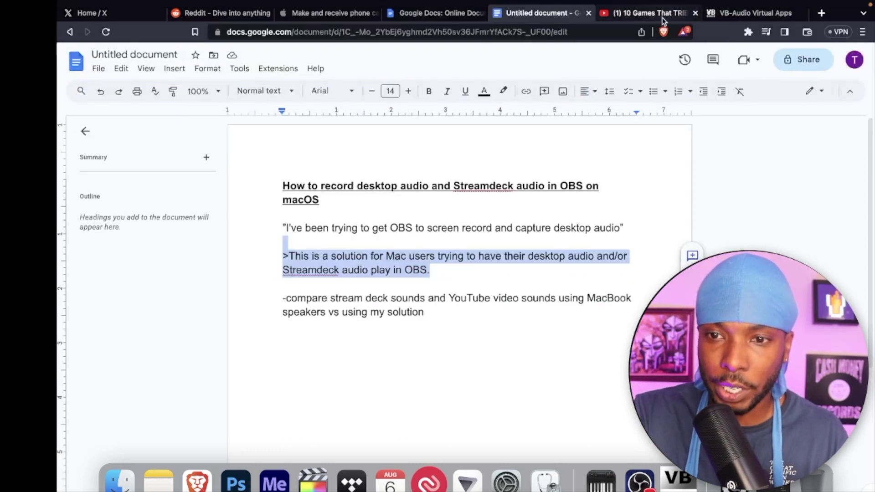
mouse_move(780, 6)
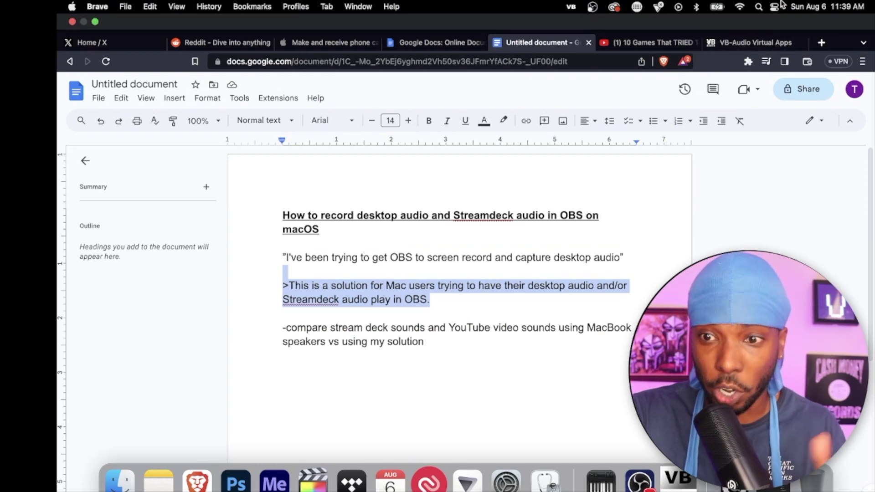
key("super+space")
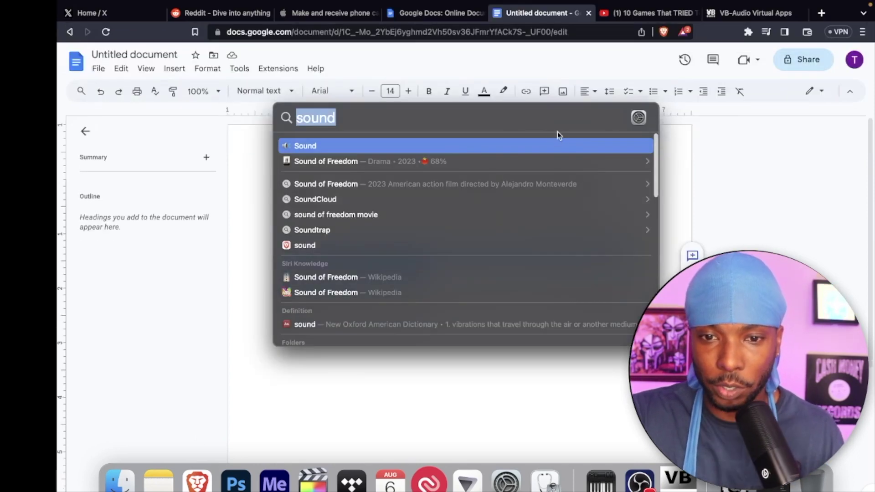
Step: Dismiss Spotlight, glance at Audio MIDI Setup, and return to the browser desktop
left_click(533, 146)
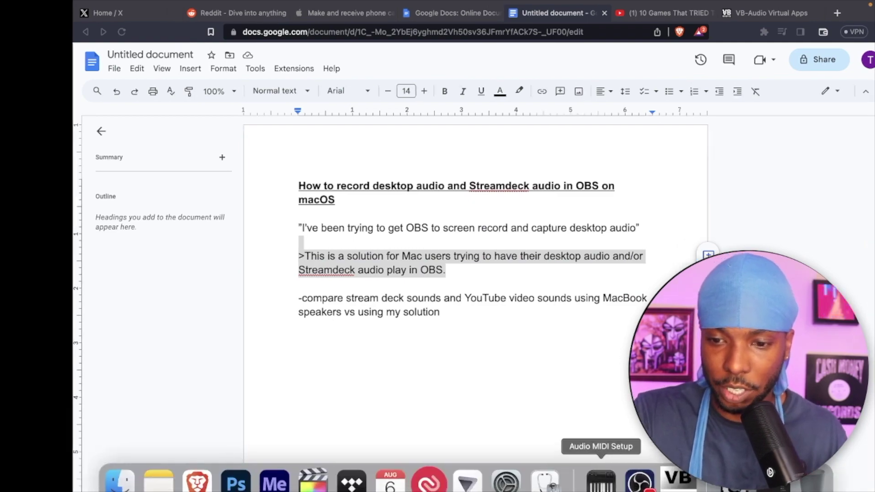
left_click(601, 479)
key("ctrl+Up")
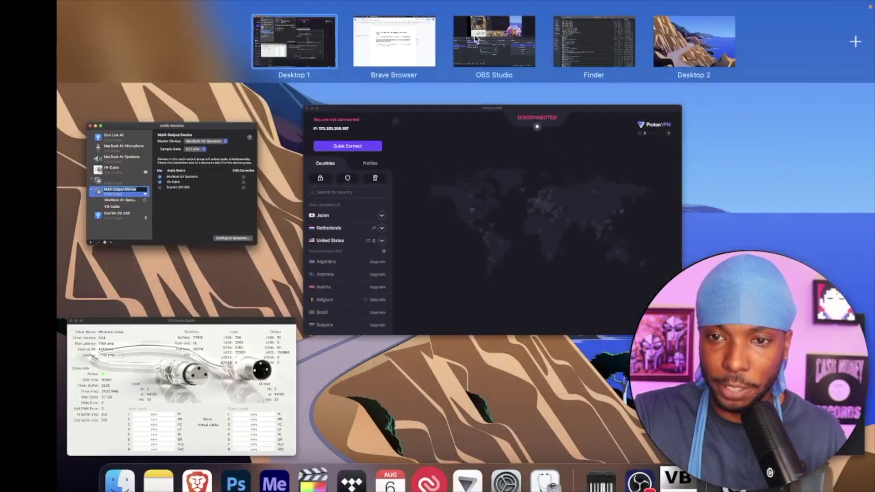
left_click(400, 59)
Step: Show the VB-Audio Virtual Apps page, then launch Audio MIDI Setup from Spotlight with 'audi'
left_click(739, 42)
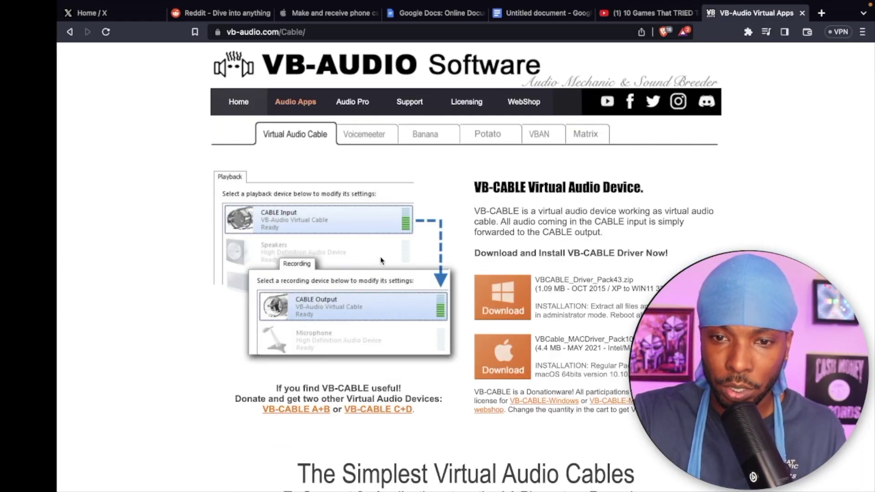
left_click(262, 32)
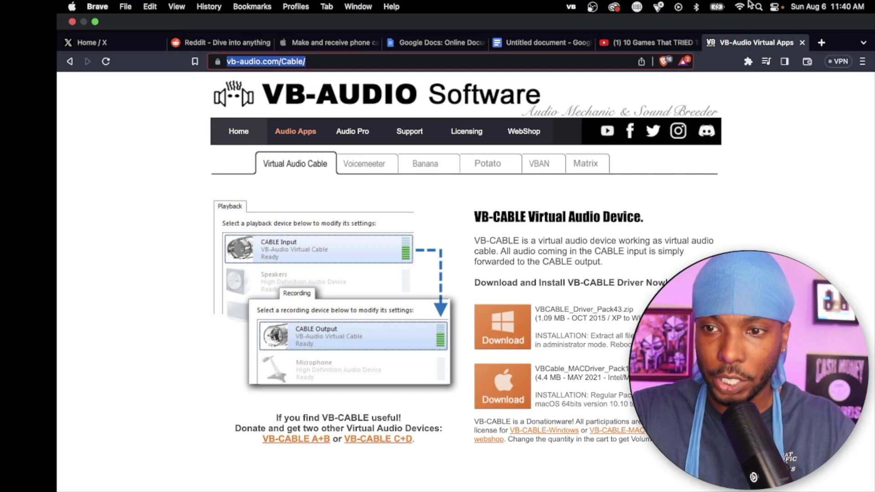
left_click(758, 5)
type("audi")
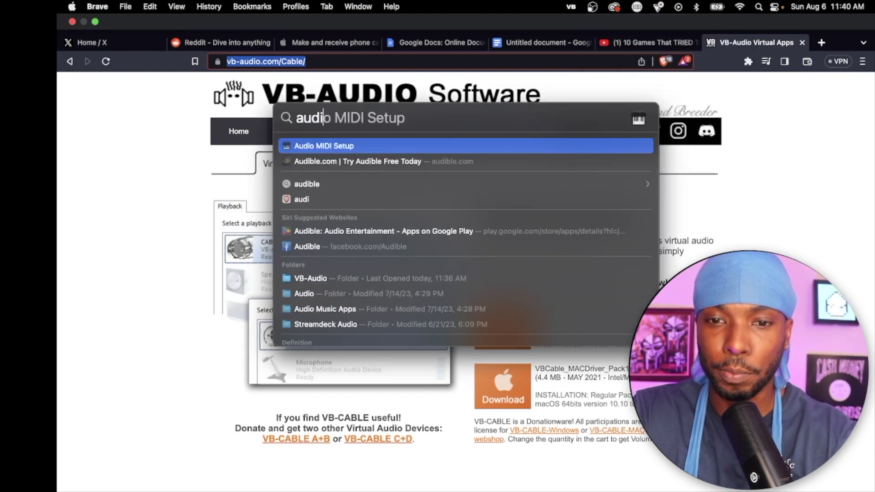
key("Return")
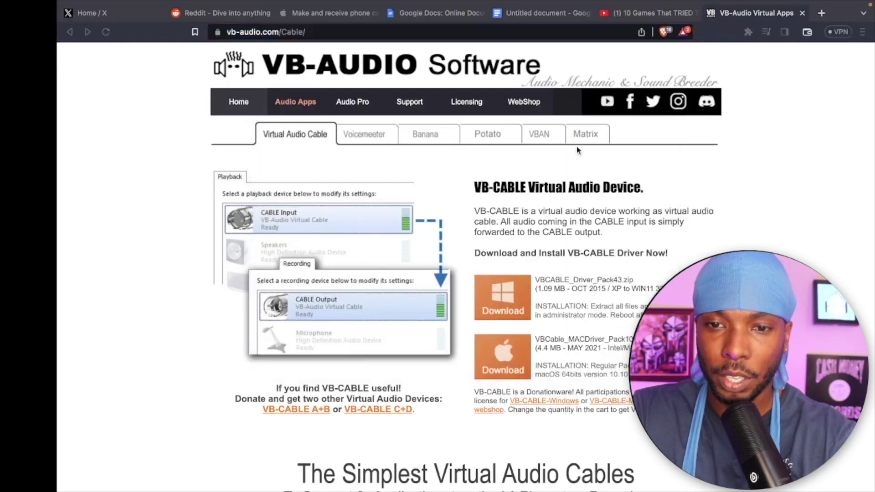
Step: Inspect the aggregate and Multi-Output devices and the new-device menu without adding anything
left_click(166, 144)
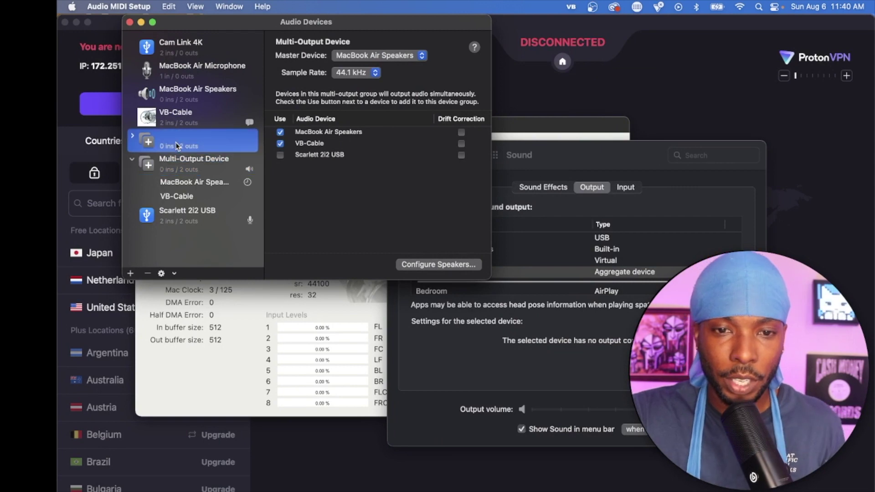
left_click(190, 169)
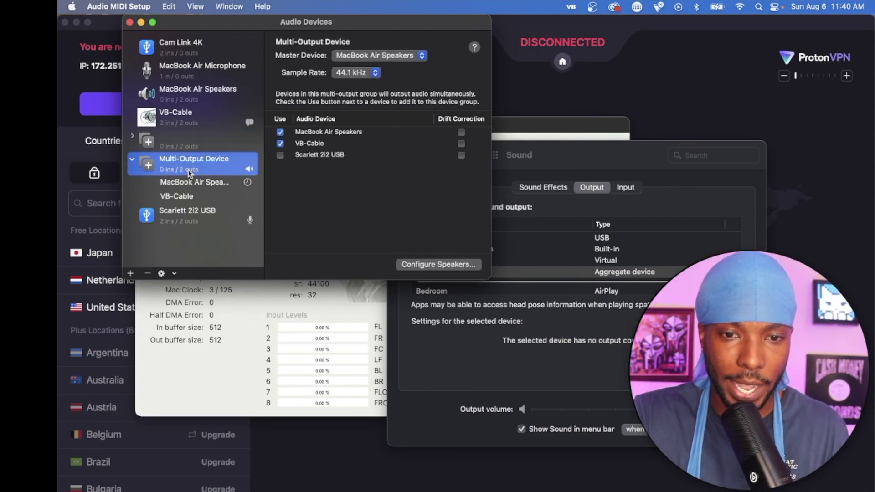
left_click(131, 274)
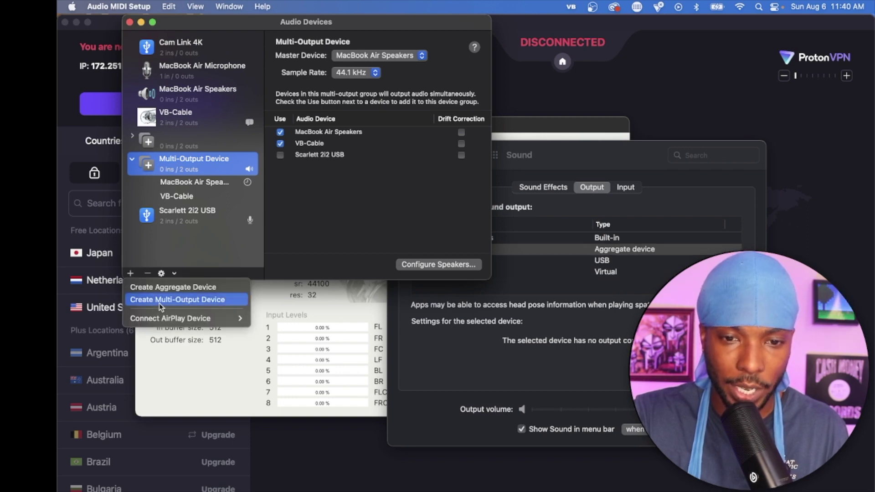
left_click(362, 182)
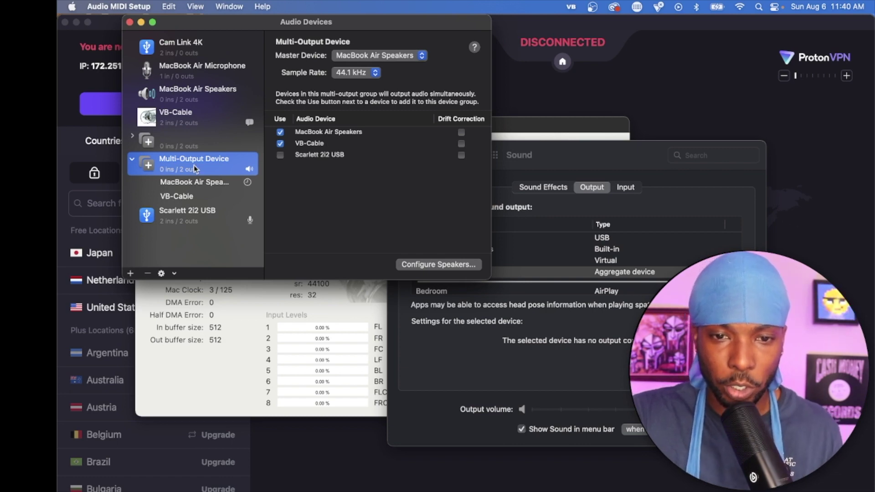
Step: Look over the Multi-Output Device's right-click options, close them, and bring up Spotlight
right_click(234, 163)
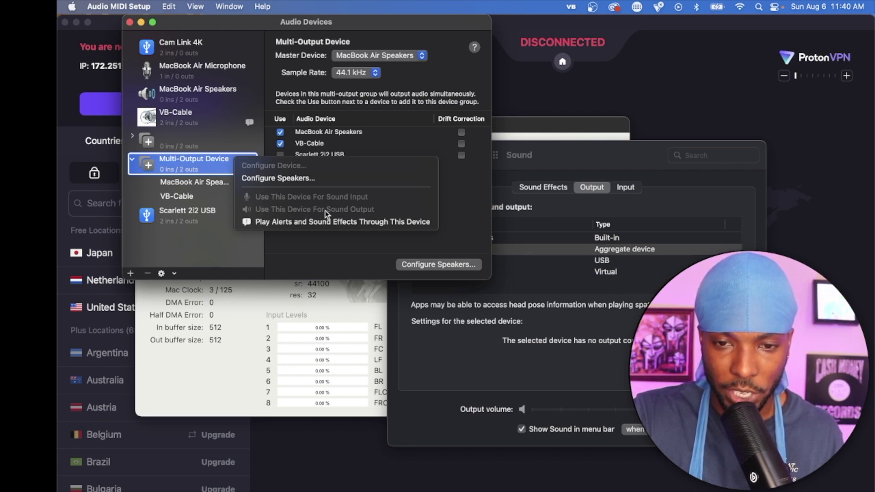
left_click(237, 25)
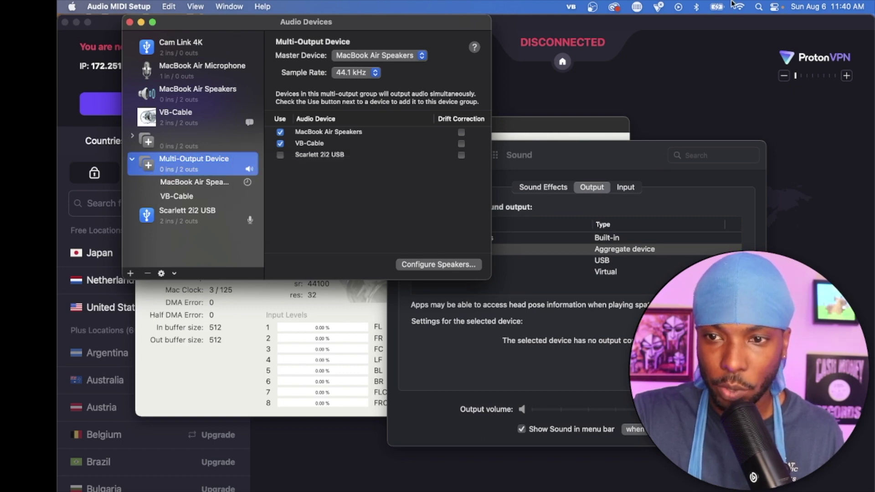
left_click(756, 7)
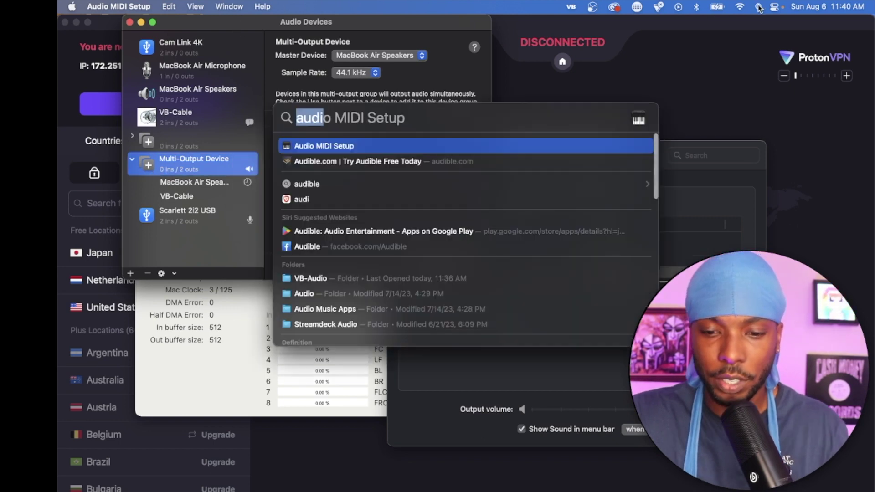
type("sound")
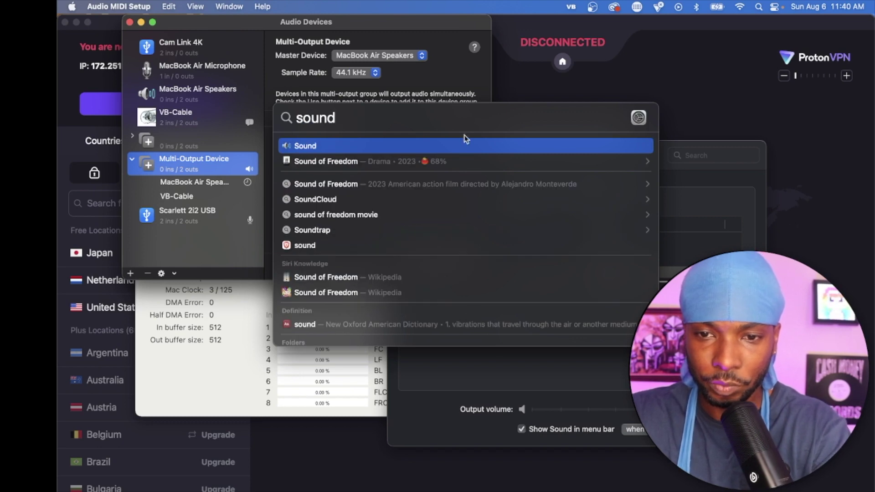
Step: Choose Multi-Output Device as the output in Sound settings, close them, and bring OBS forward
key("Return")
left_click_drag(589, 160, 456, 91)
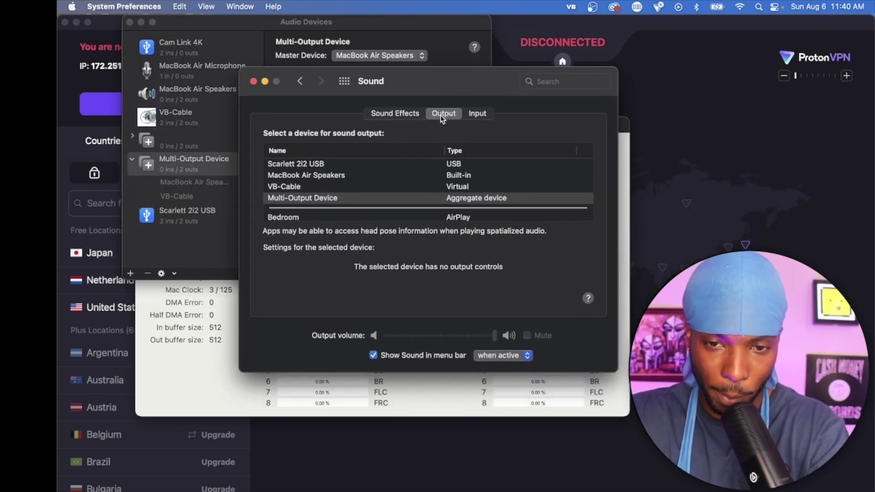
left_click(347, 199)
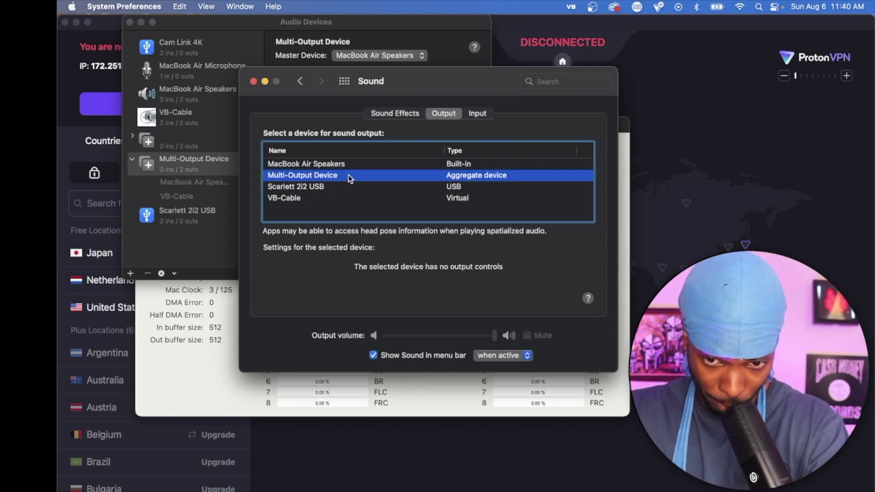
left_click(255, 82)
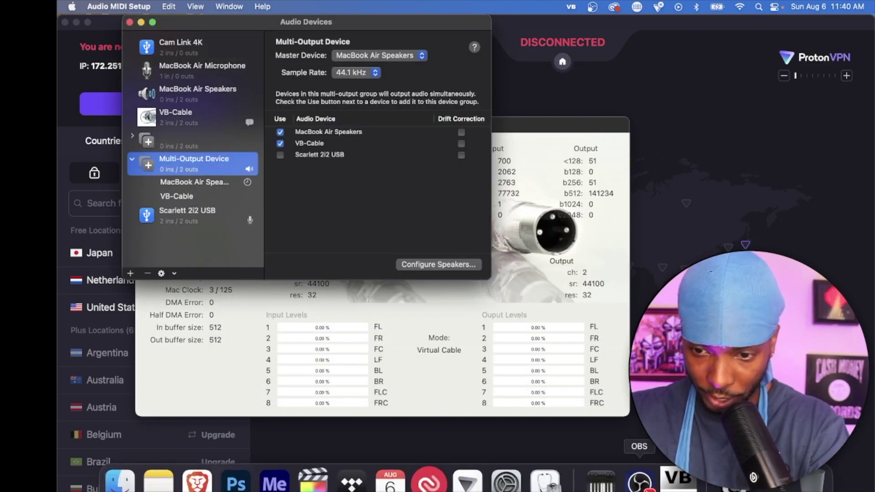
left_click(640, 482)
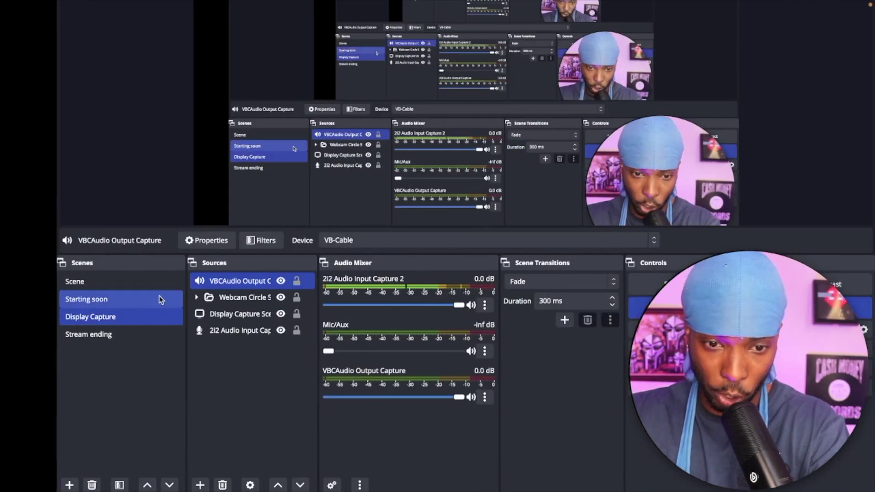
Step: Select VBCAudio Output Capture and open its Audio Mixer channel menu
left_click(226, 281)
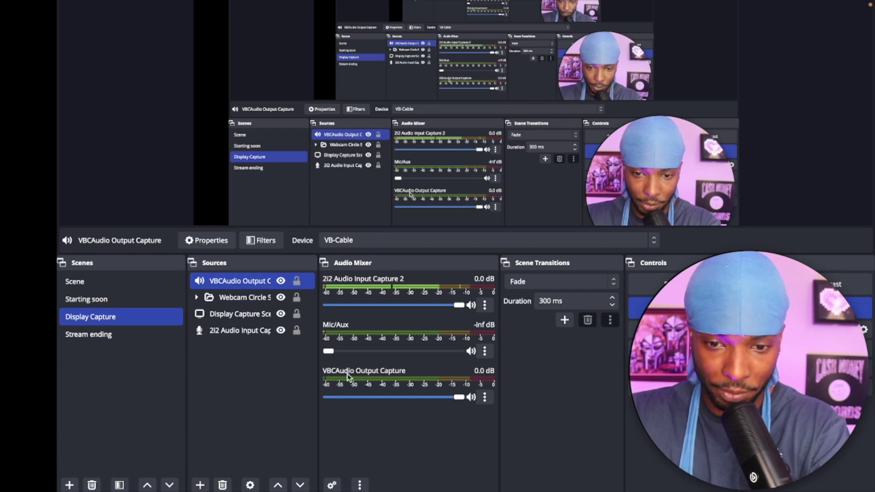
left_click(485, 397)
Step: Keep VBCAudio Output Capture monitoring at Monitor and Output in Advanced Audio Properties, then close it
left_click(516, 393)
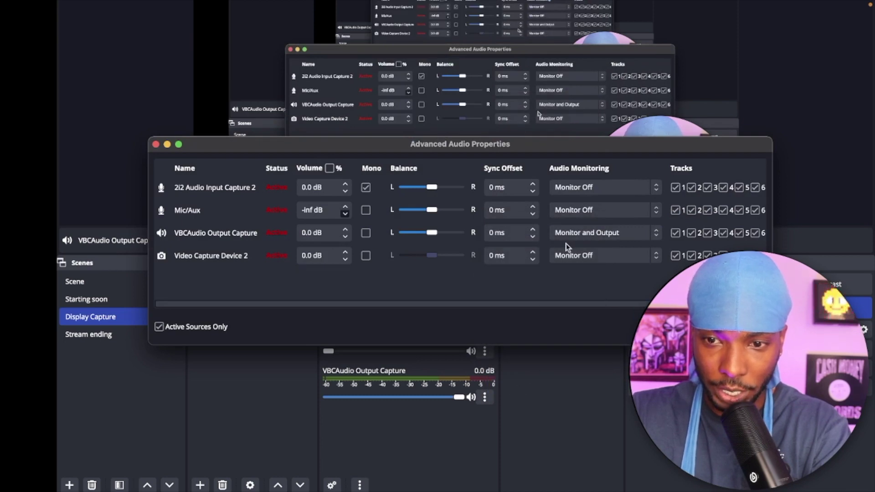
left_click(602, 232)
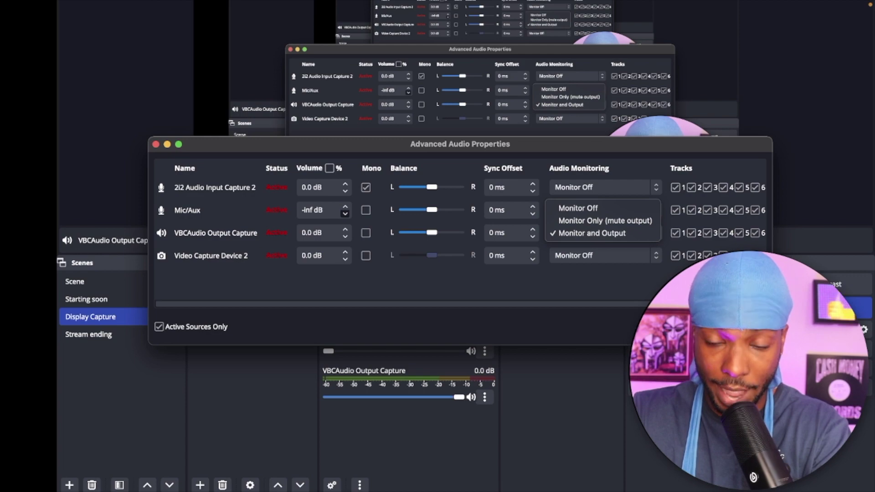
left_click(592, 233)
key("Escape")
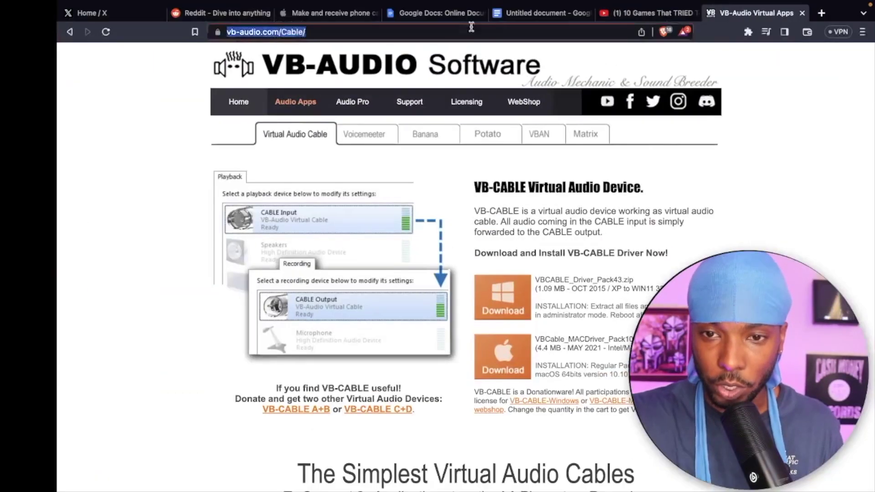
Step: Play the 10 Games YouTube video for about five seconds, pause it, and show all desktops
left_click(642, 13)
key("space")
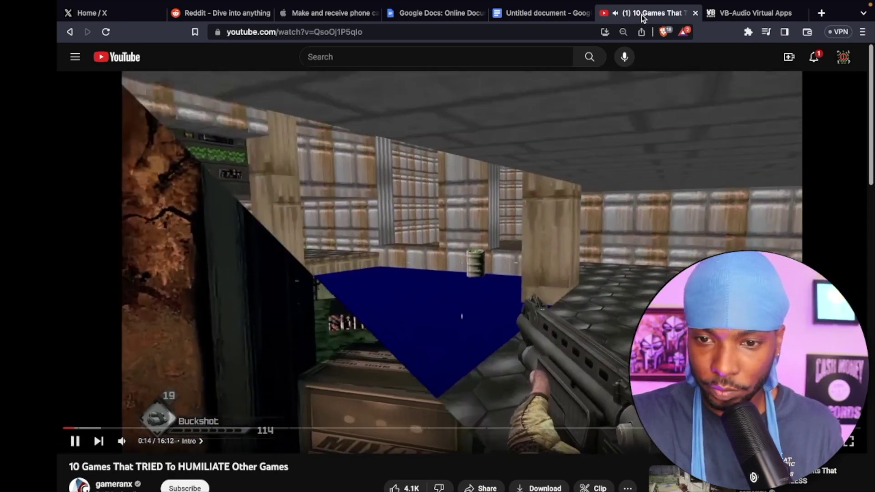
key("space")
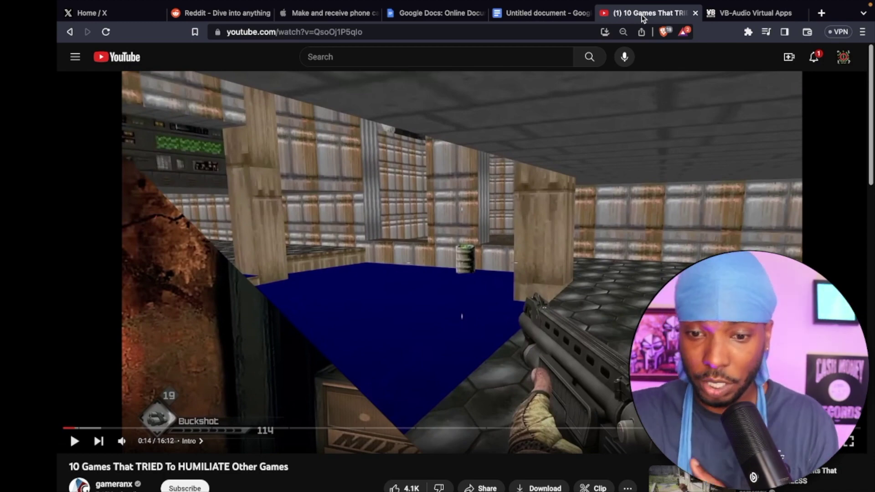
key("ctrl+Up")
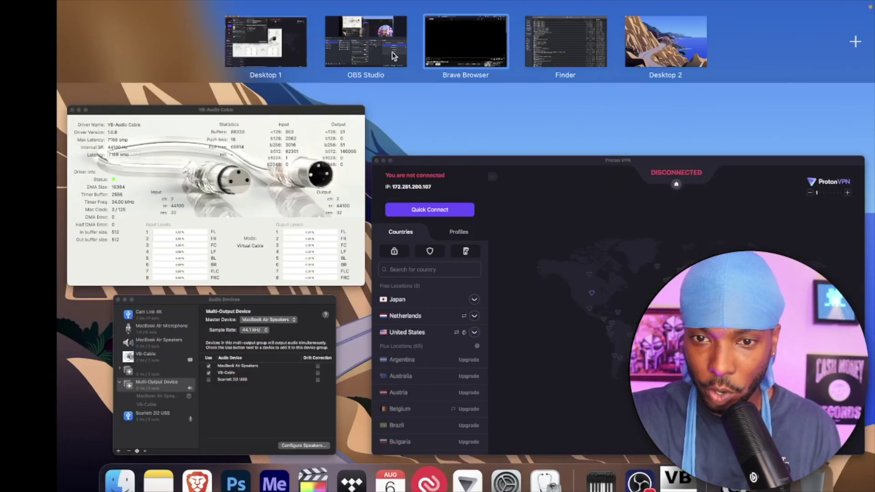
Step: Check the VBCAudio Output Capture source in OBS Studio, then return to the desktop overview
left_click(342, 39)
left_click(260, 281)
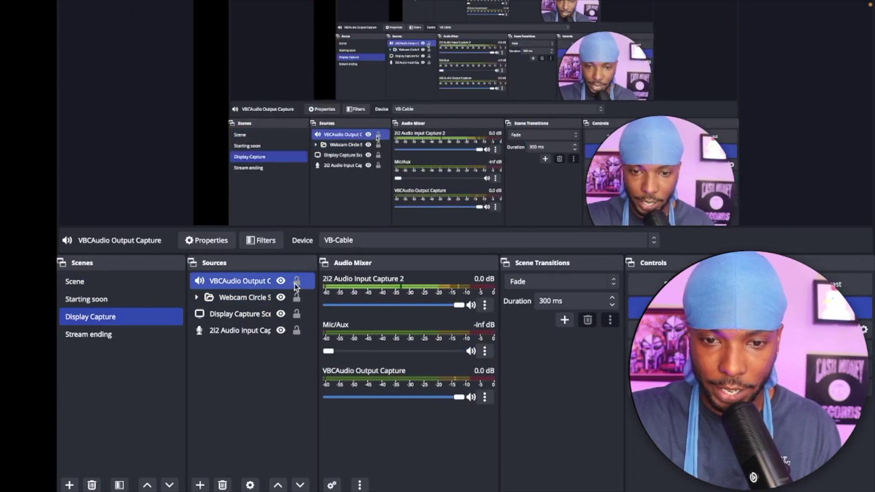
key("ctrl+Up")
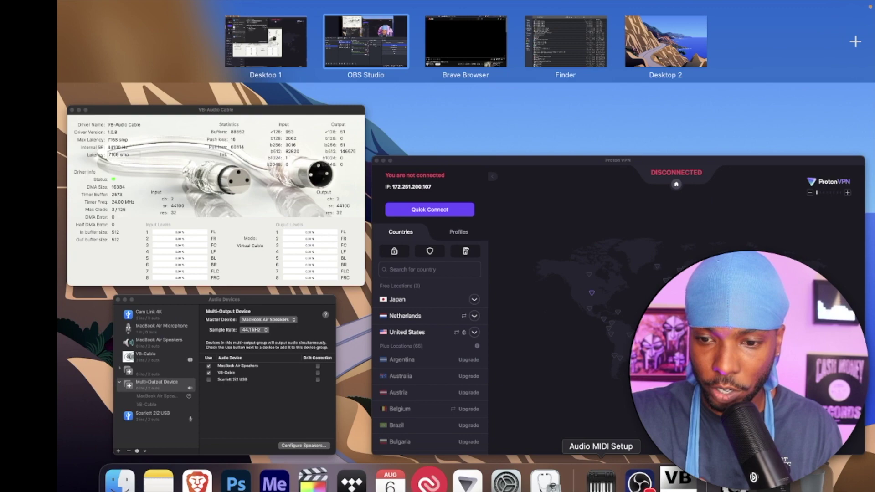
Step: Make MacBook Air Speakers the sound output in Audio MIDI Setup
left_click(601, 483)
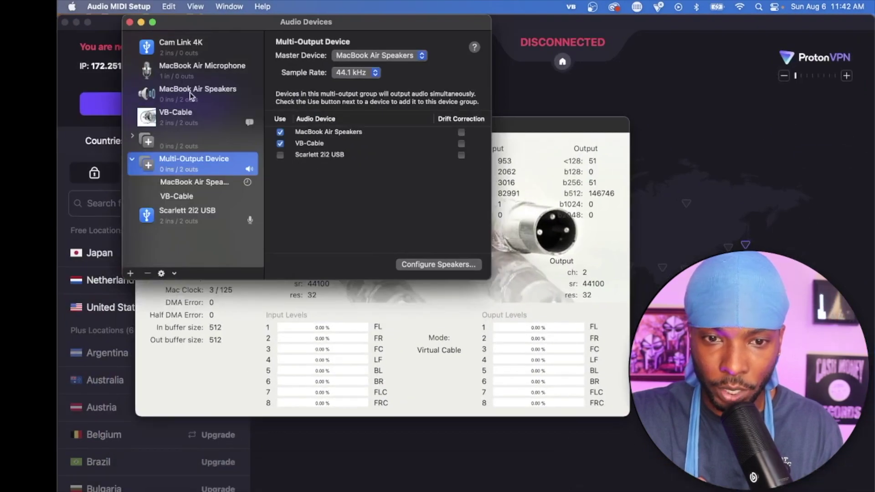
left_click(186, 89)
right_click(186, 96)
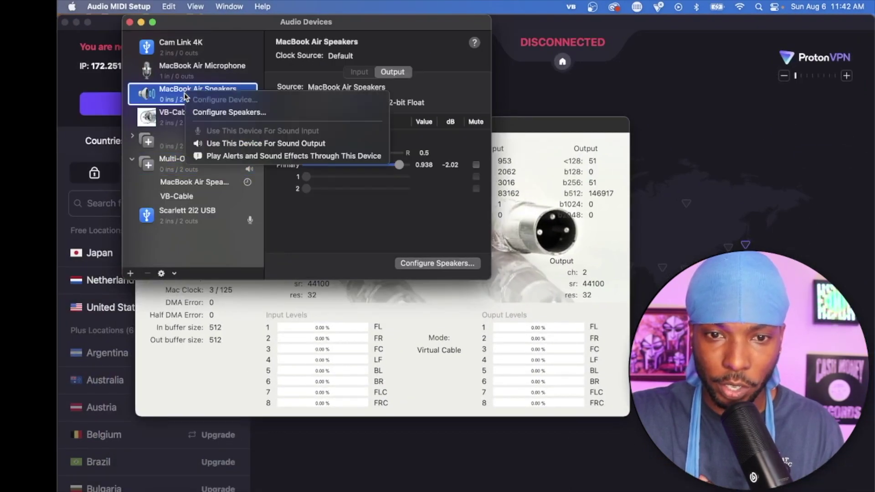
left_click(232, 144)
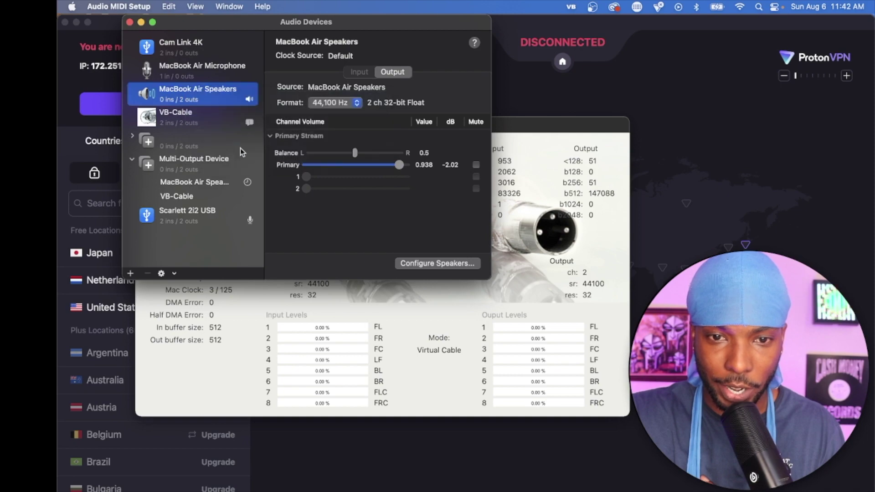
key("ctrl+Up")
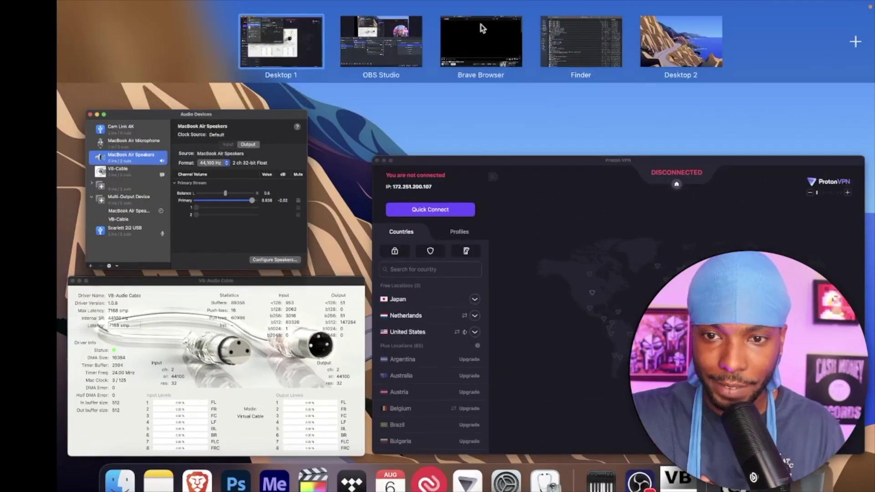
Step: Leave the browser space and return to the OBS Studio space through the desktop overview
left_click(481, 24)
key("ctrl+Up")
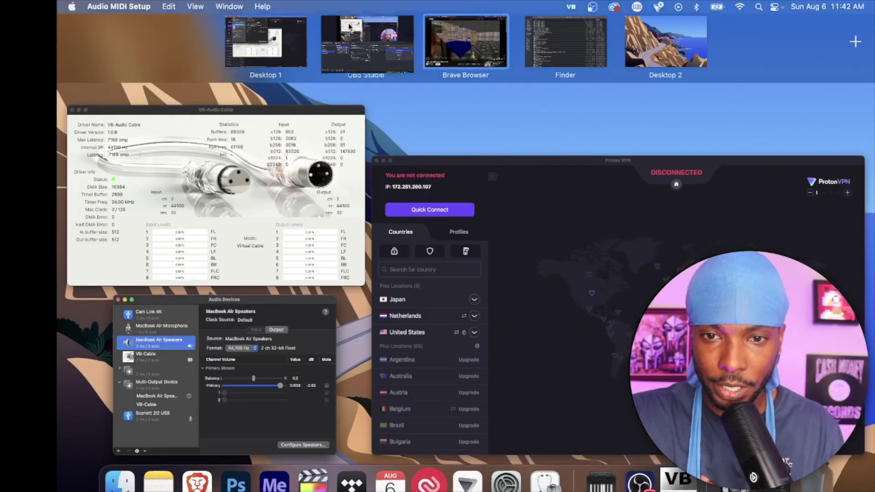
left_click(349, 26)
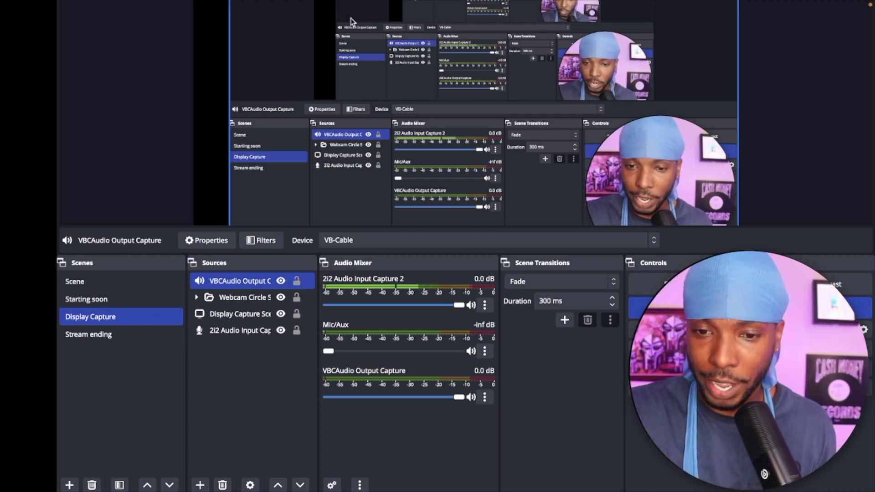
Step: Play a few seconds of the YouTube video, pause it, and return to OBS Studio
key("ctrl+Up")
left_click(449, 61)
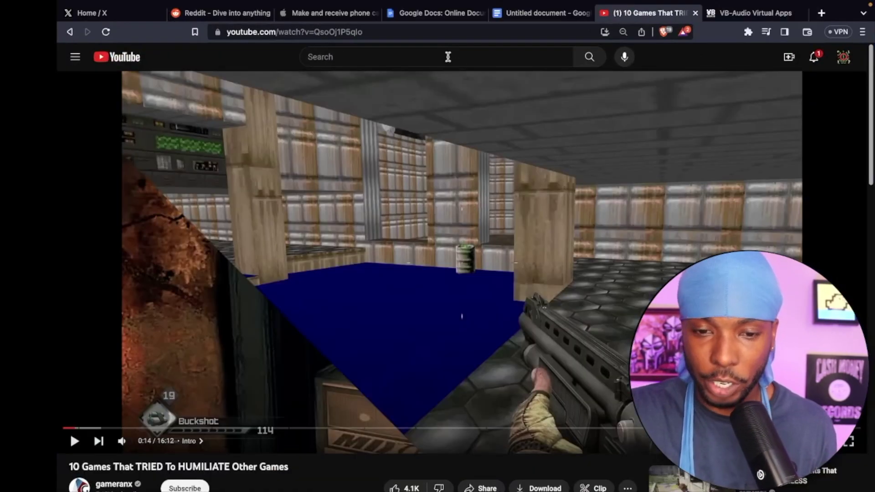
key("space")
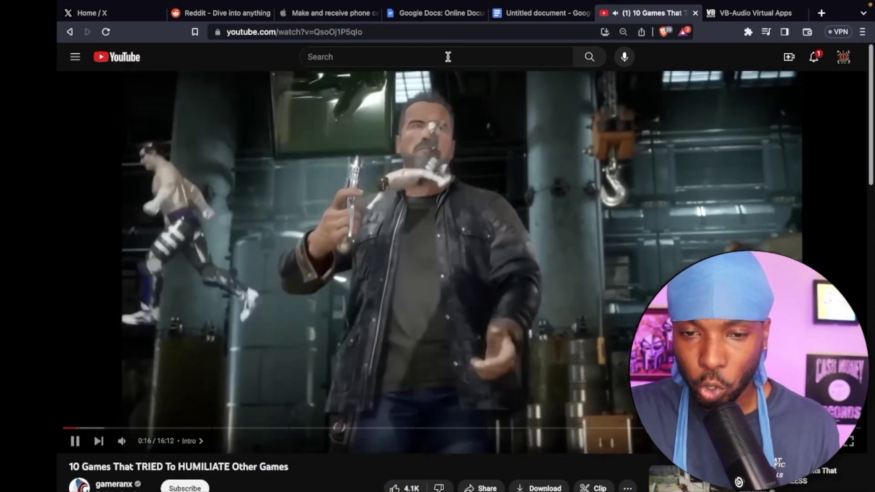
key("space")
key("ctrl+Up")
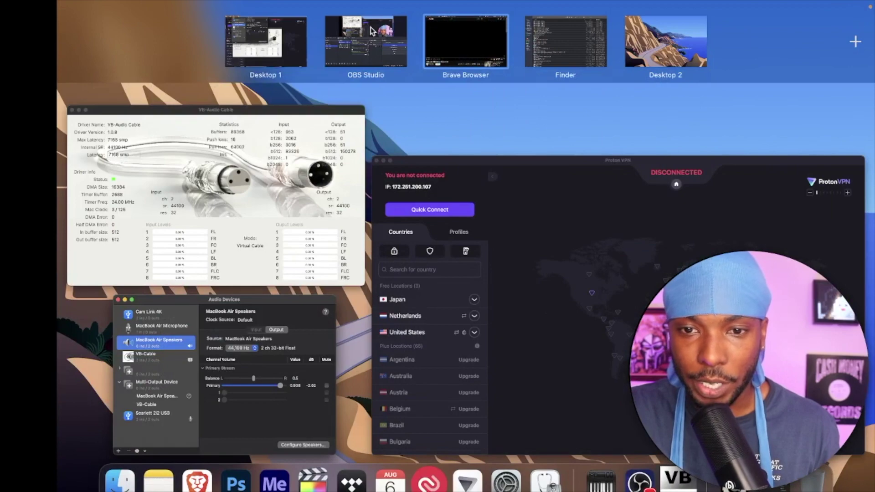
left_click(371, 30)
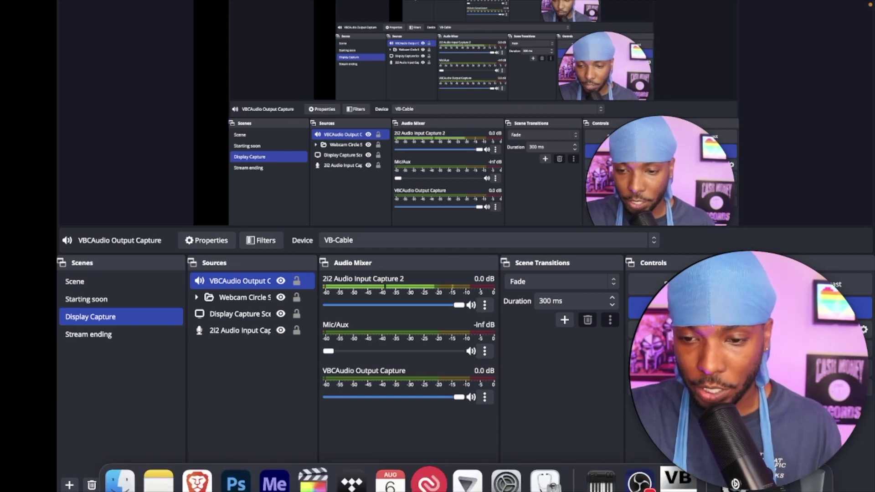
Step: In Audio MIDI Setup, make Multi-Output Device the sound output
left_click(601, 482)
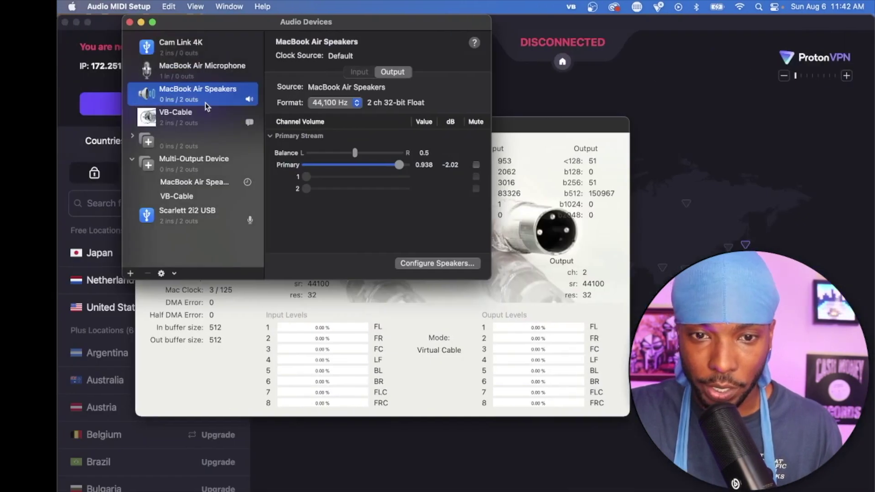
left_click(200, 168)
right_click(200, 168)
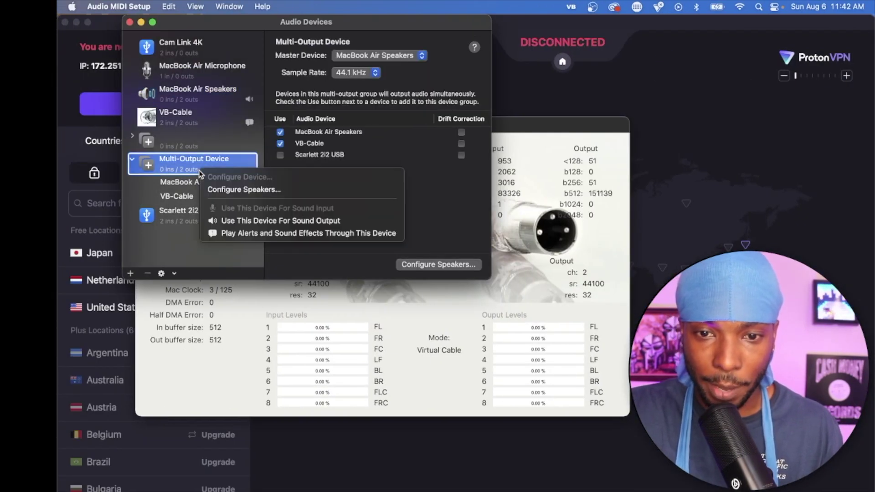
left_click(288, 221)
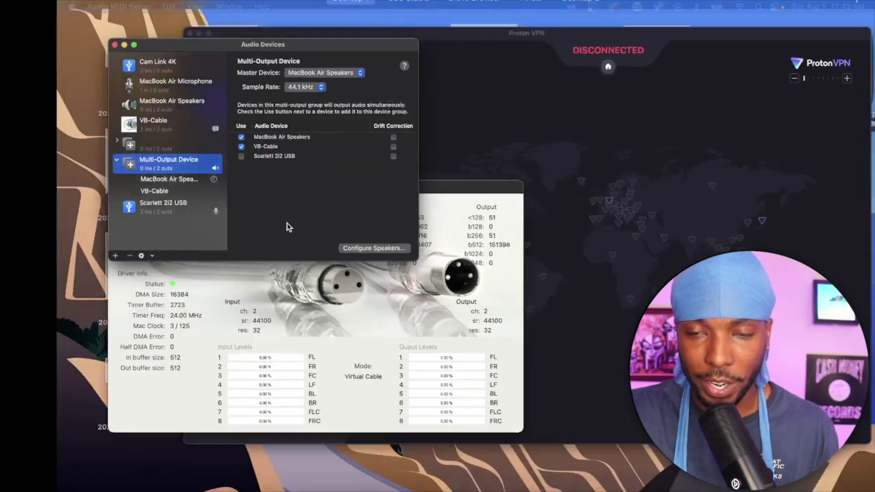
Step: Replay a short bit of the YouTube video, then go back to the OBS Studio space
key("ctrl+Up")
left_click(479, 27)
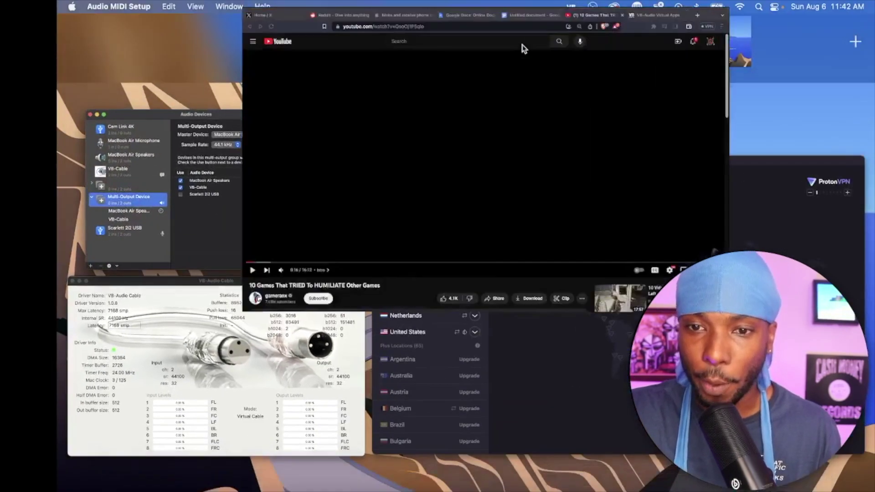
key("space")
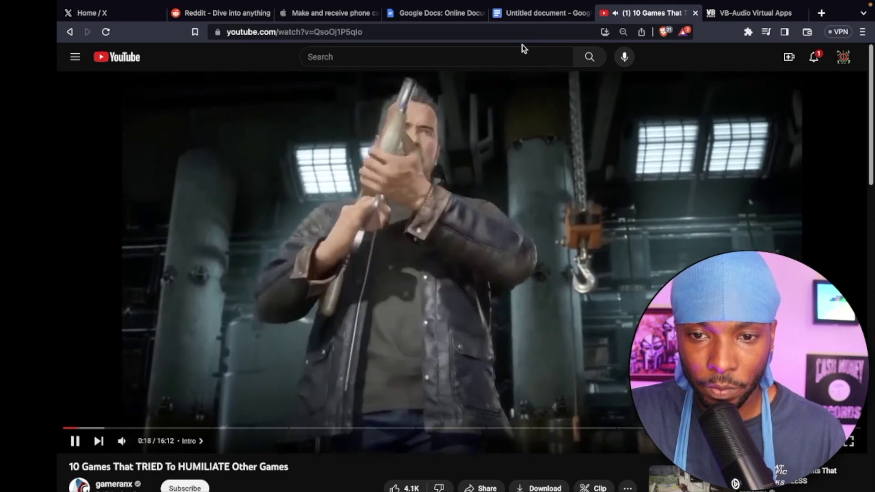
key("space")
key("ctrl+Up")
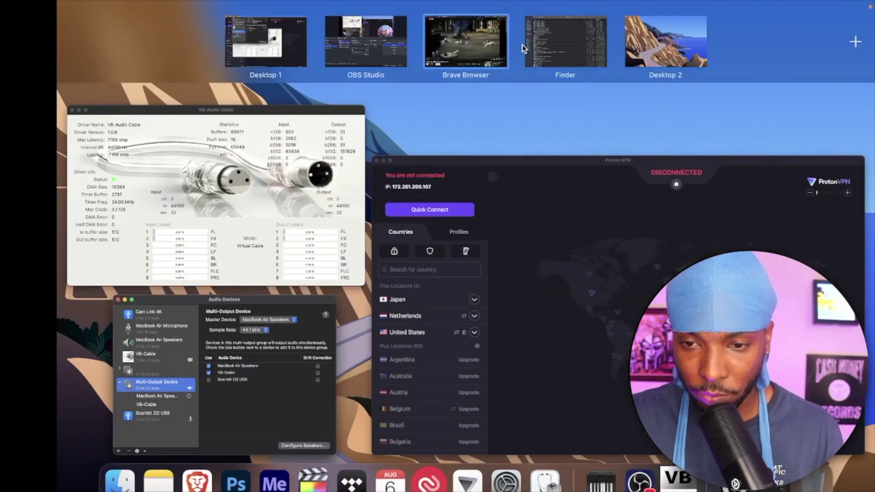
left_click(395, 37)
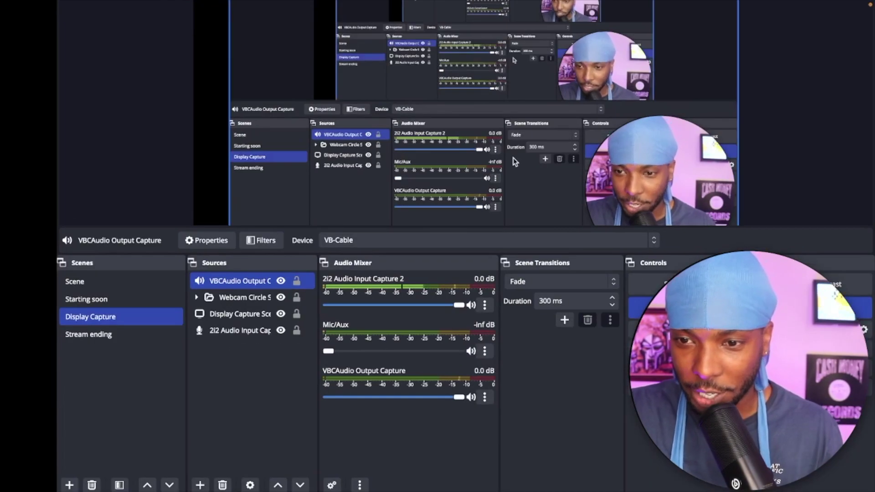